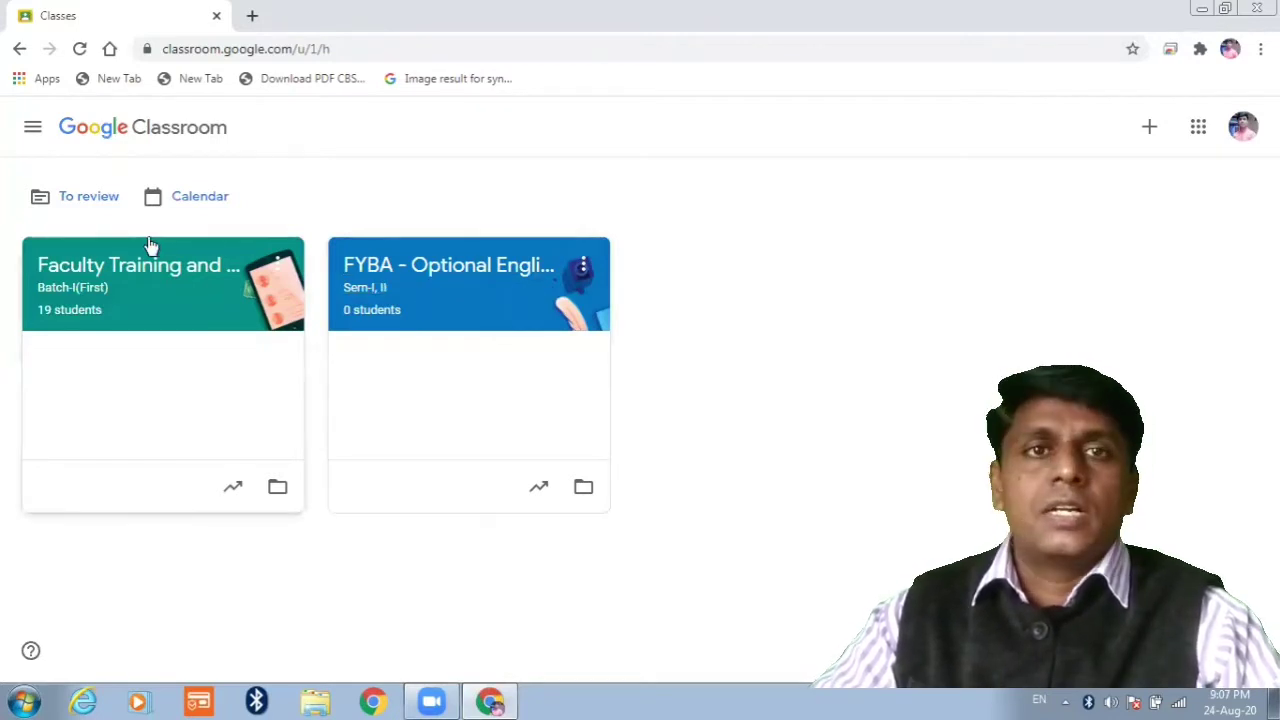
Step: Restore the archived Faculty Training and Development Program class, Batch-II (Second), and return to the class list
left_click(32, 130)
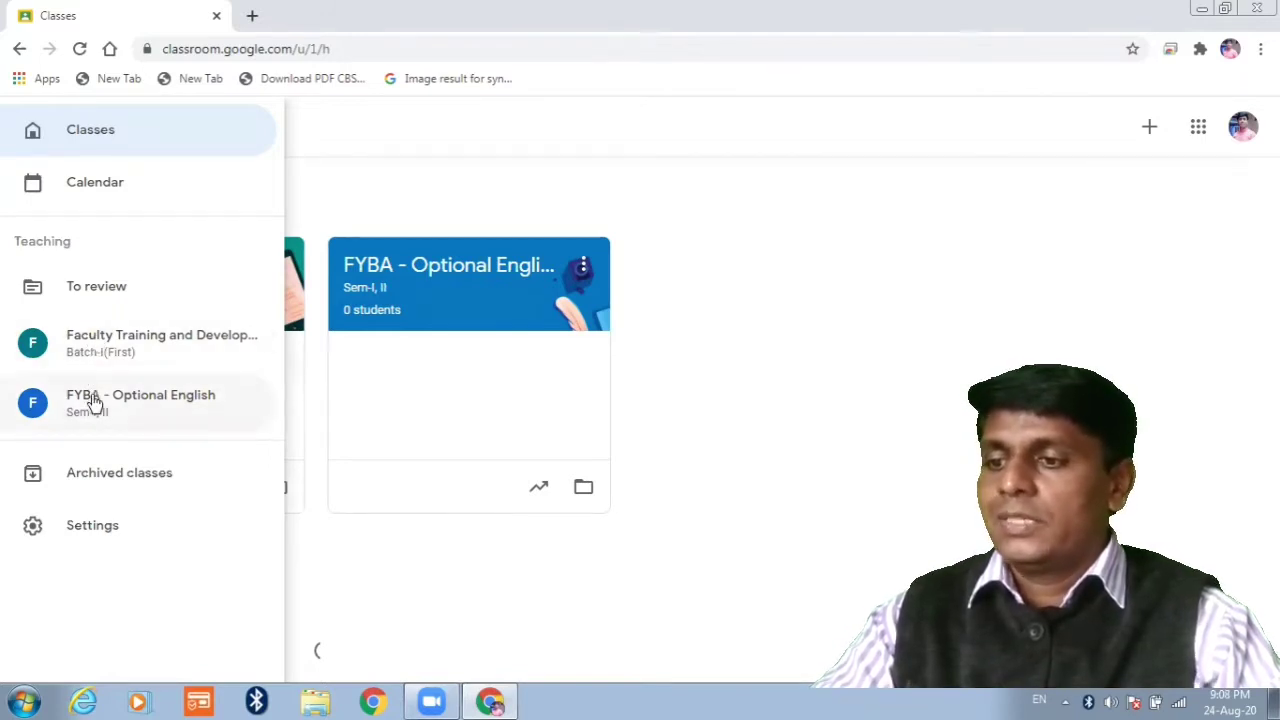
left_click(110, 475)
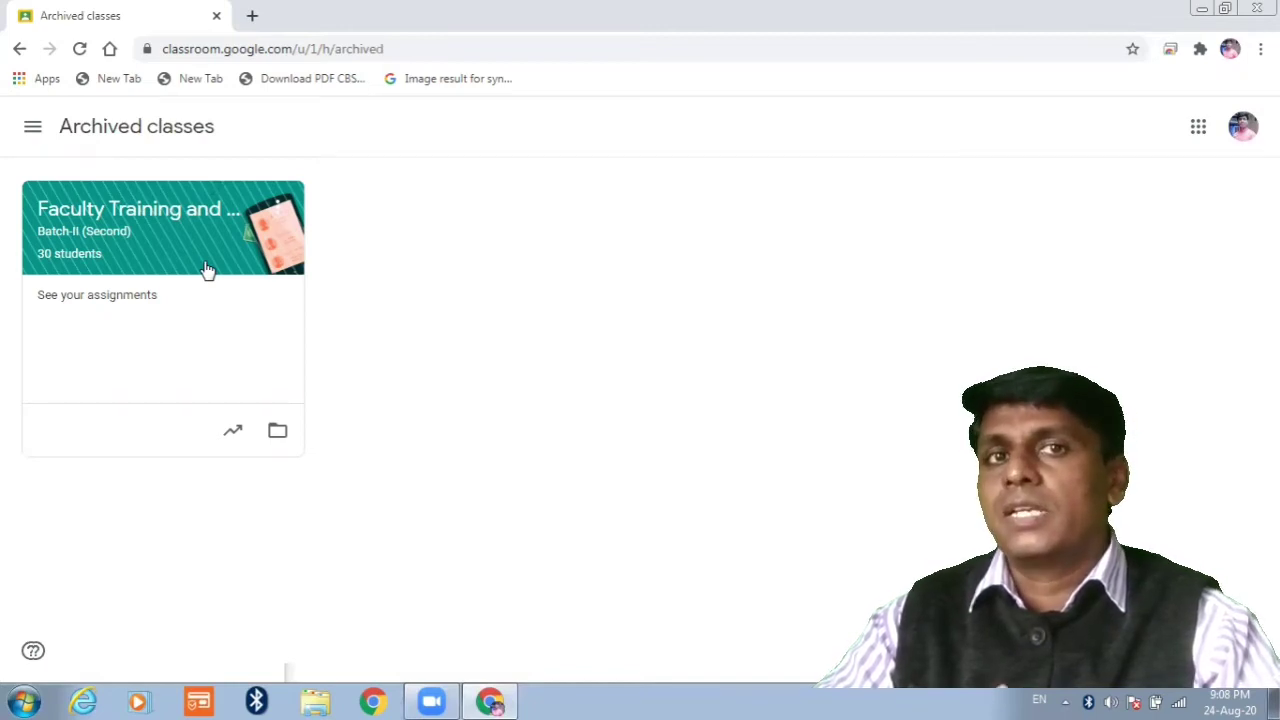
left_click(276, 221)
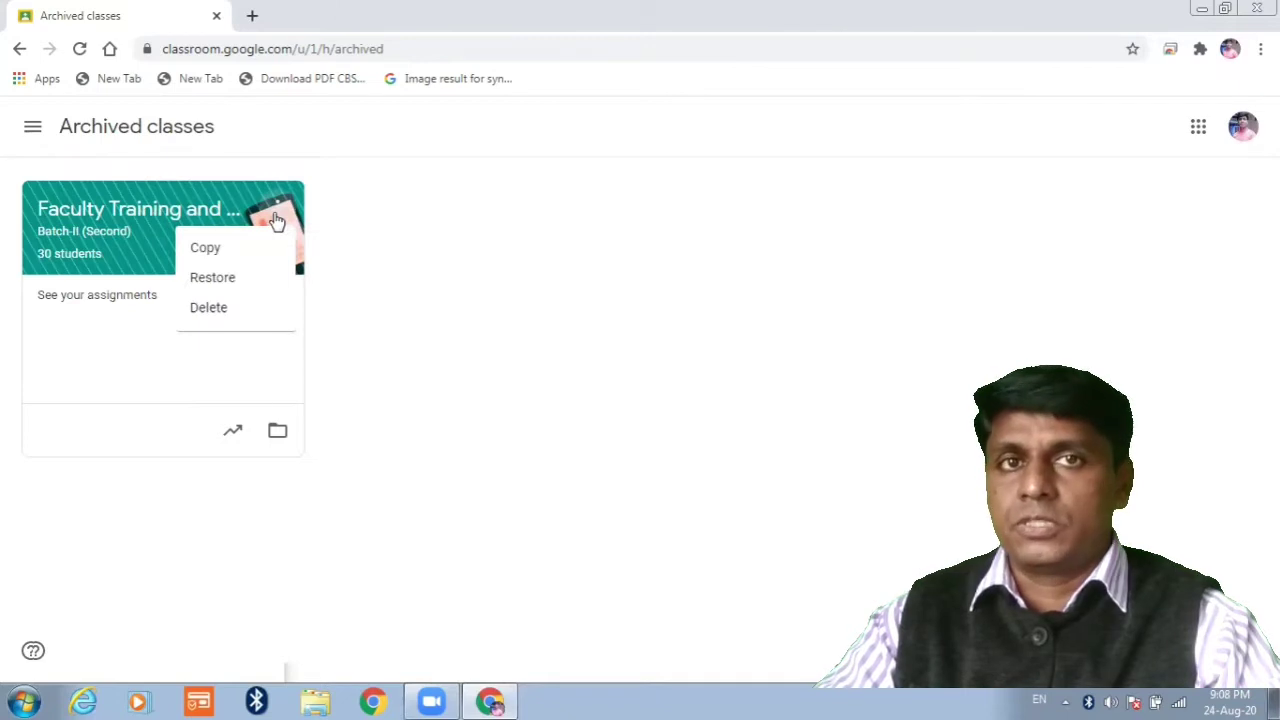
left_click(223, 282)
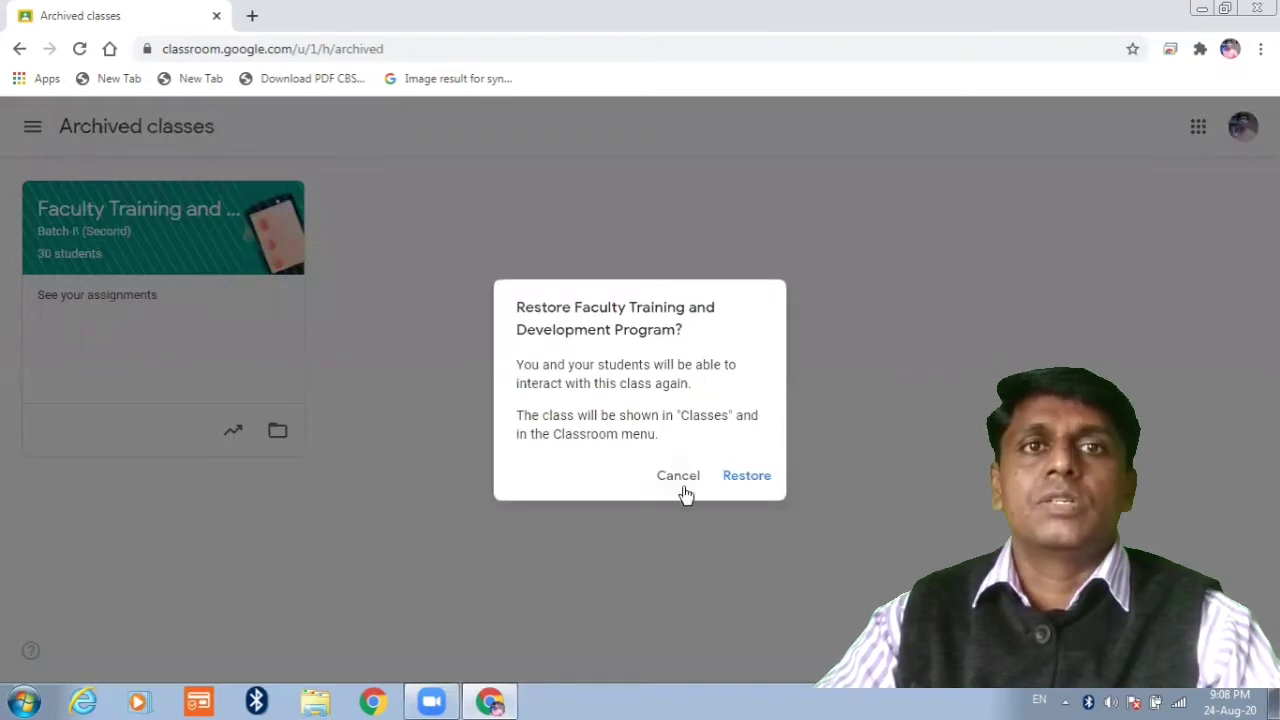
left_click(737, 484)
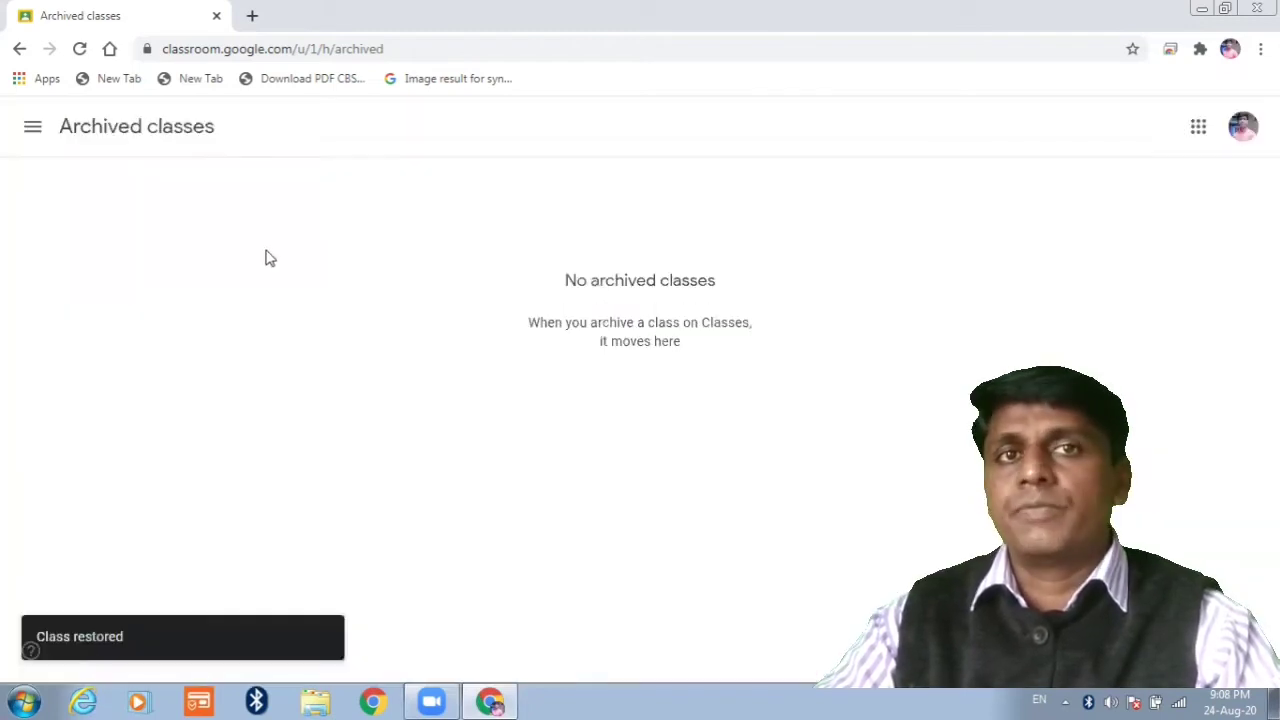
left_click(22, 56)
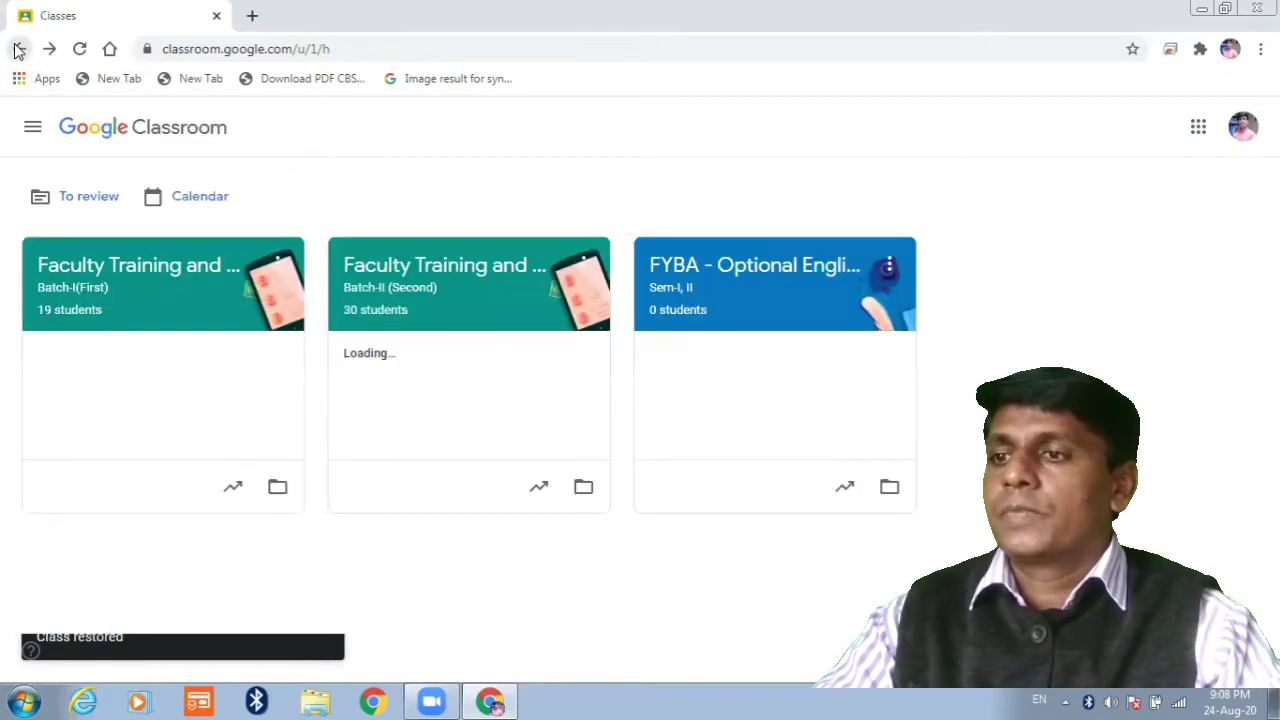
Step: Examine the Classroom profile, email, comment, teaching and class notification settings, and return to the class list
left_click(32, 127)
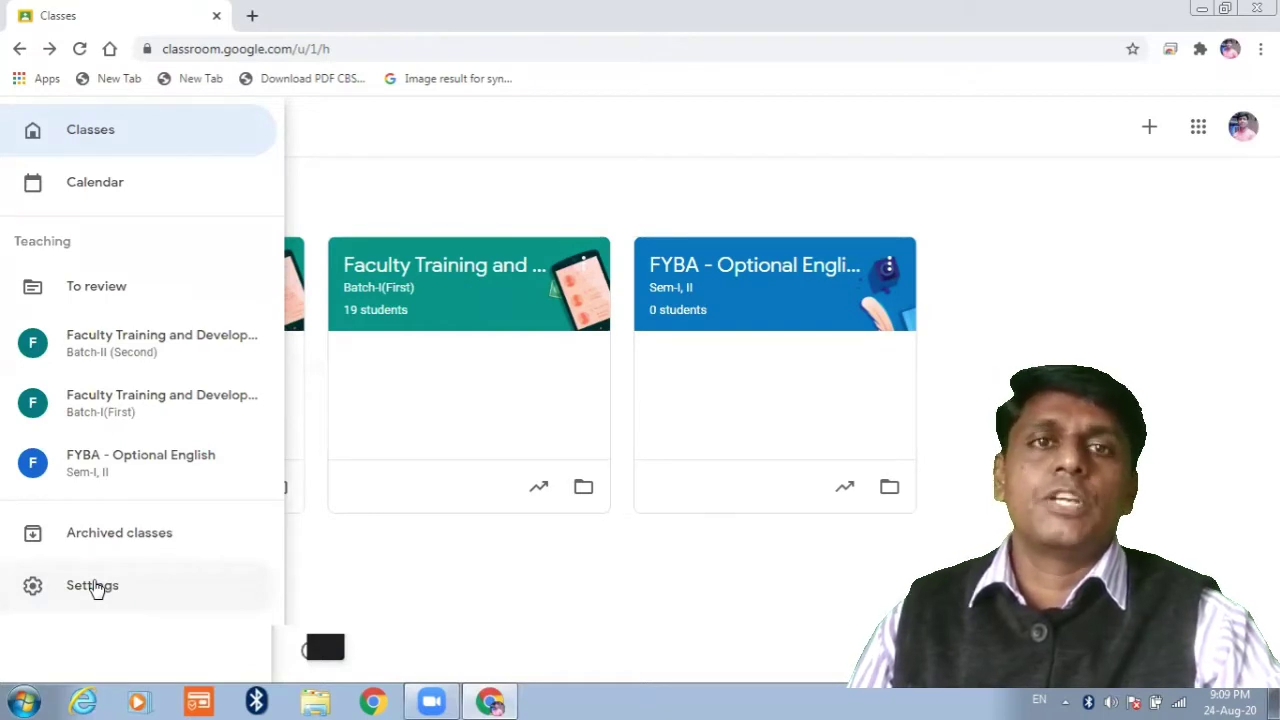
left_click(92, 586)
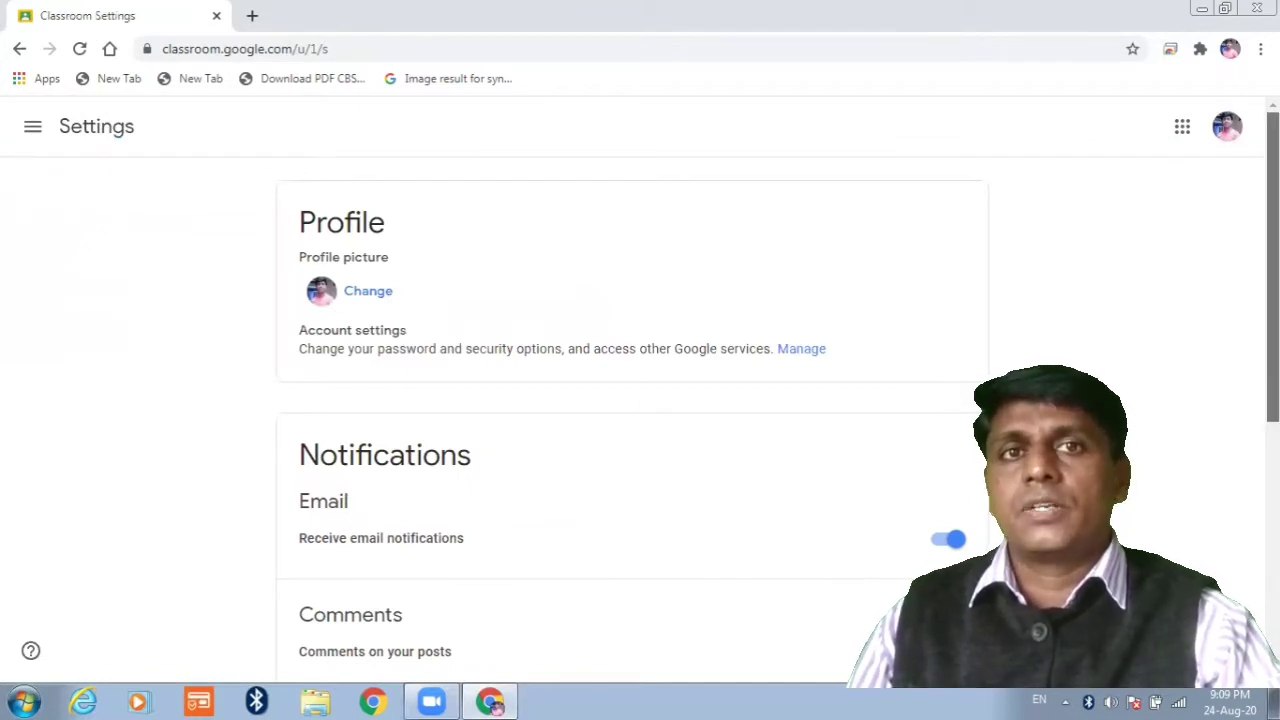
scroll(858, 436, "down", 2)
scroll(858, 436, "up", 1)
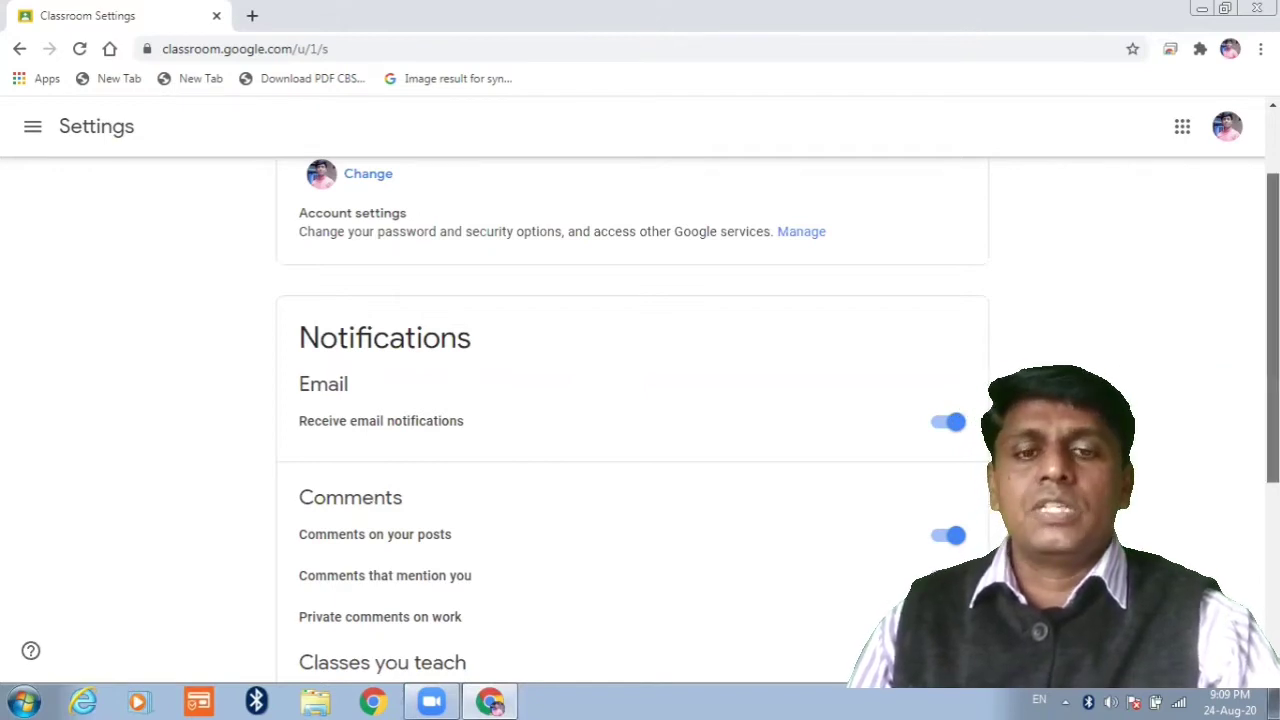
scroll(1273, 330, "down", 3)
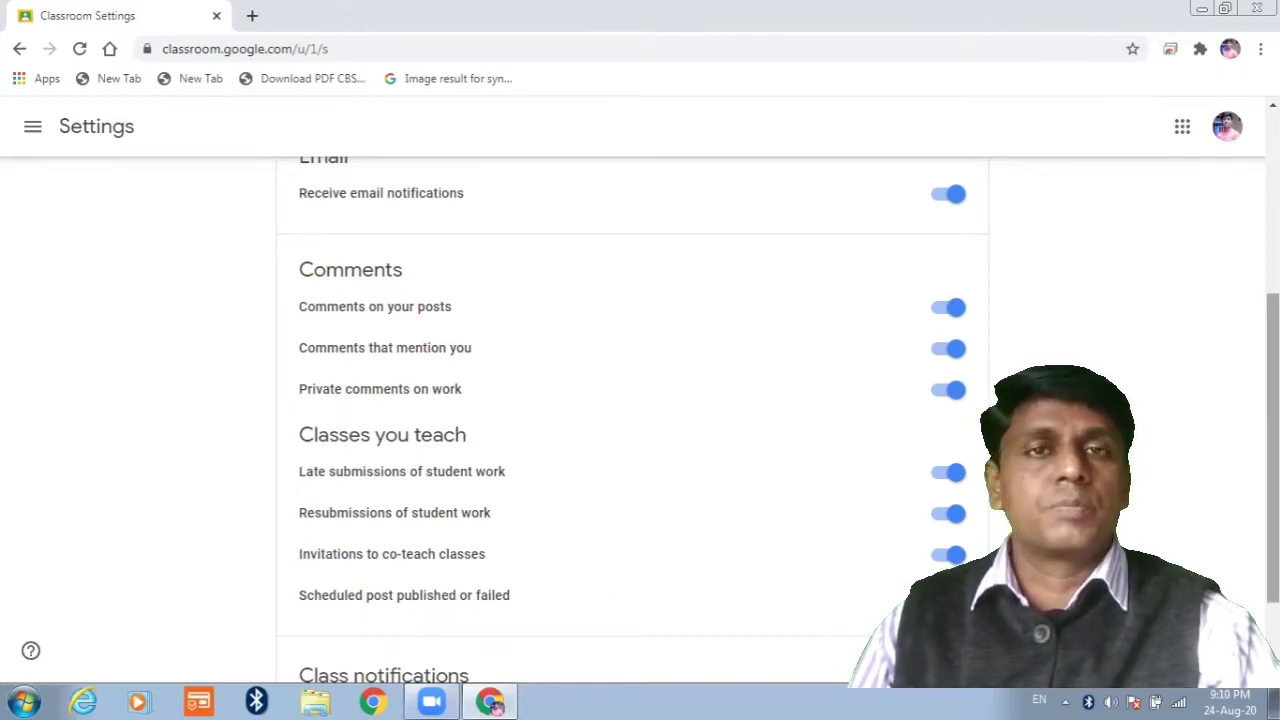
scroll(640, 420, "down", 1)
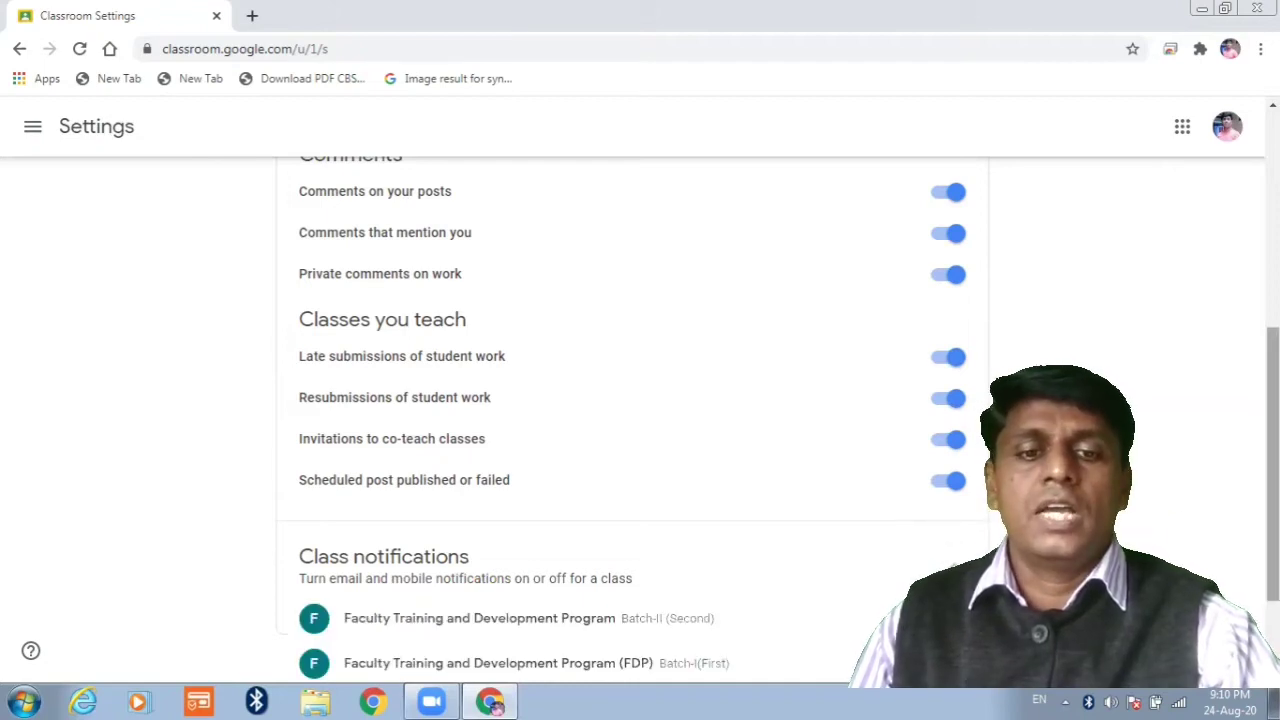
left_click_drag(1273, 480, 1273, 547)
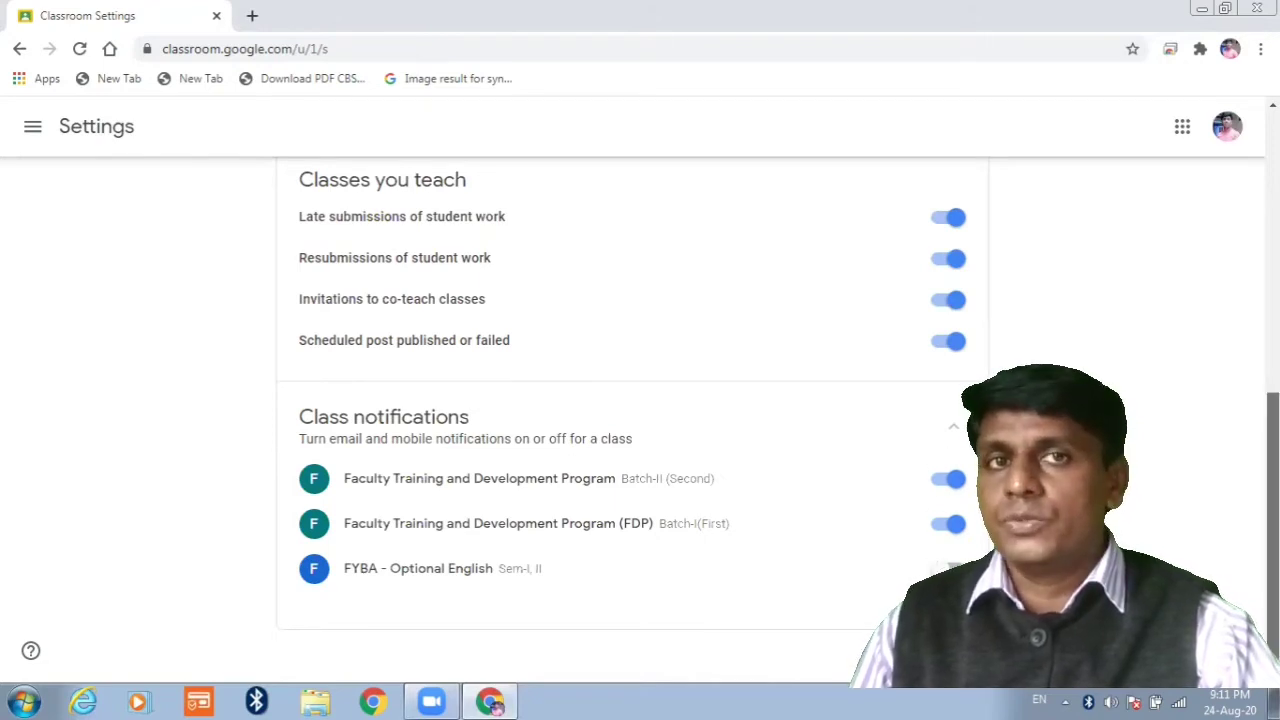
scroll(1237, 209, "up", 6)
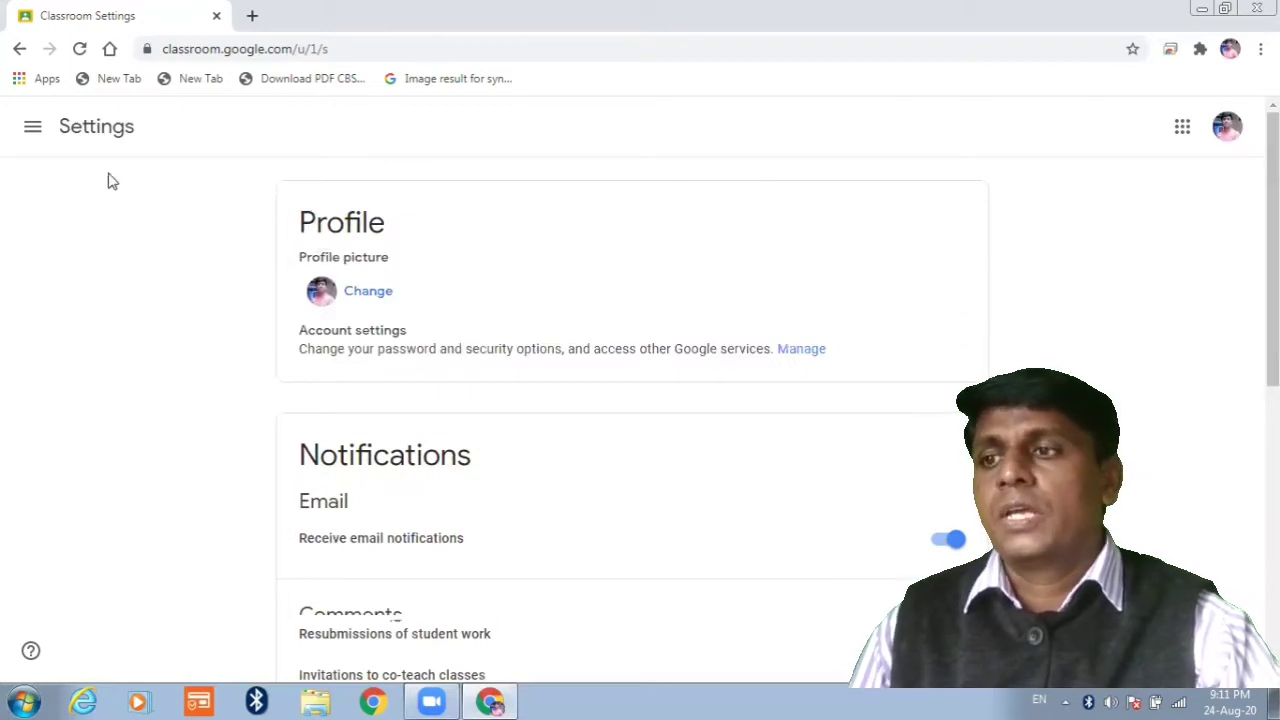
left_click(19, 49)
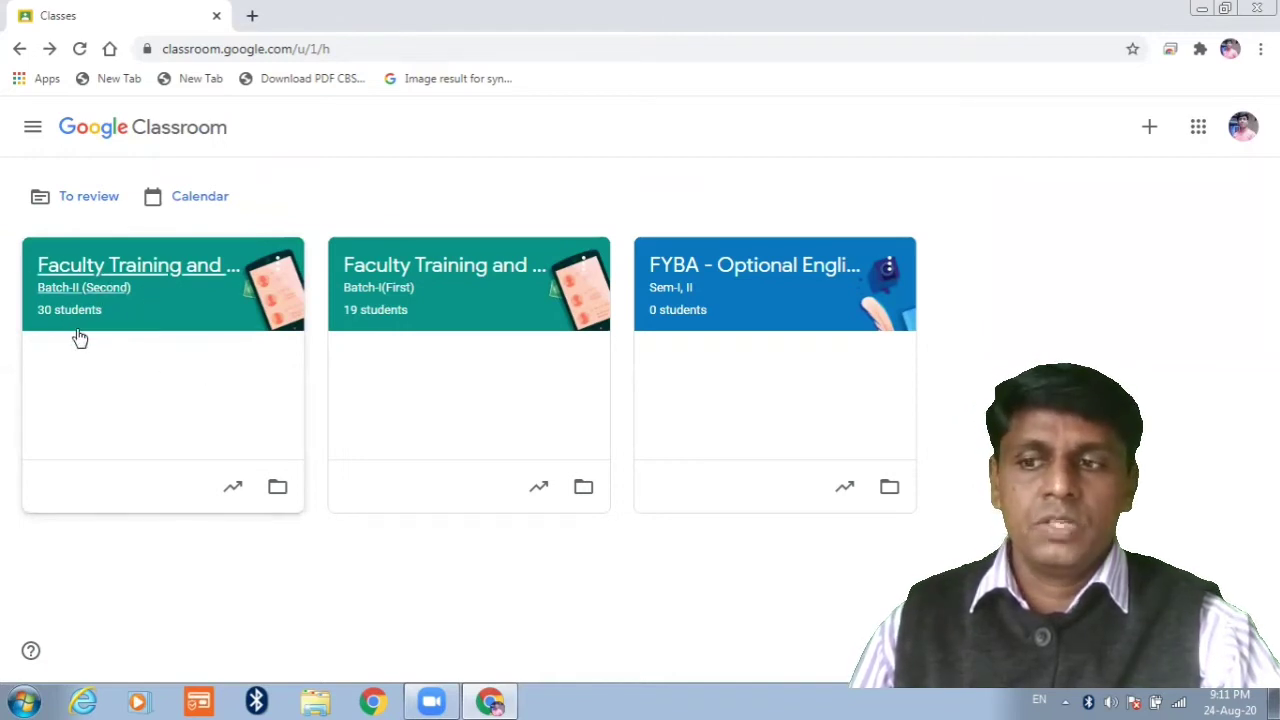
Step: Open the Batch-II (Second) class and view its class details in the class settings
left_click(156, 330)
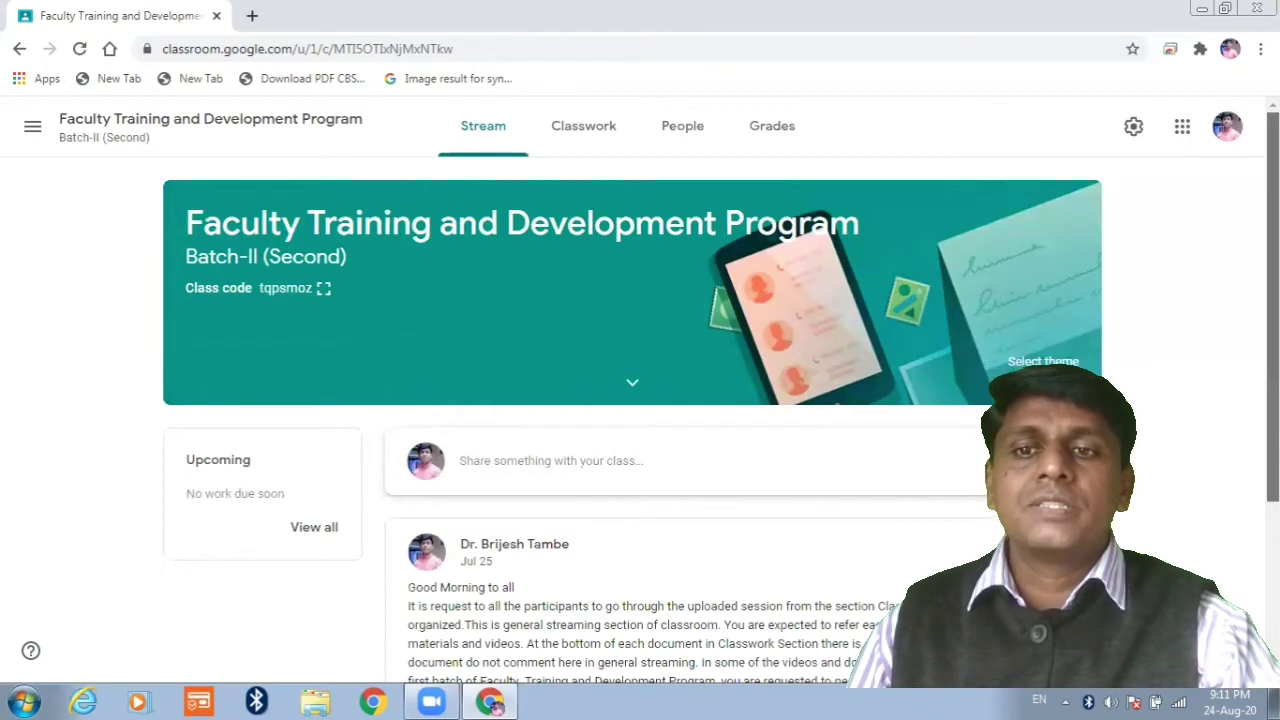
left_click_drag(1273, 300, 1273, 310)
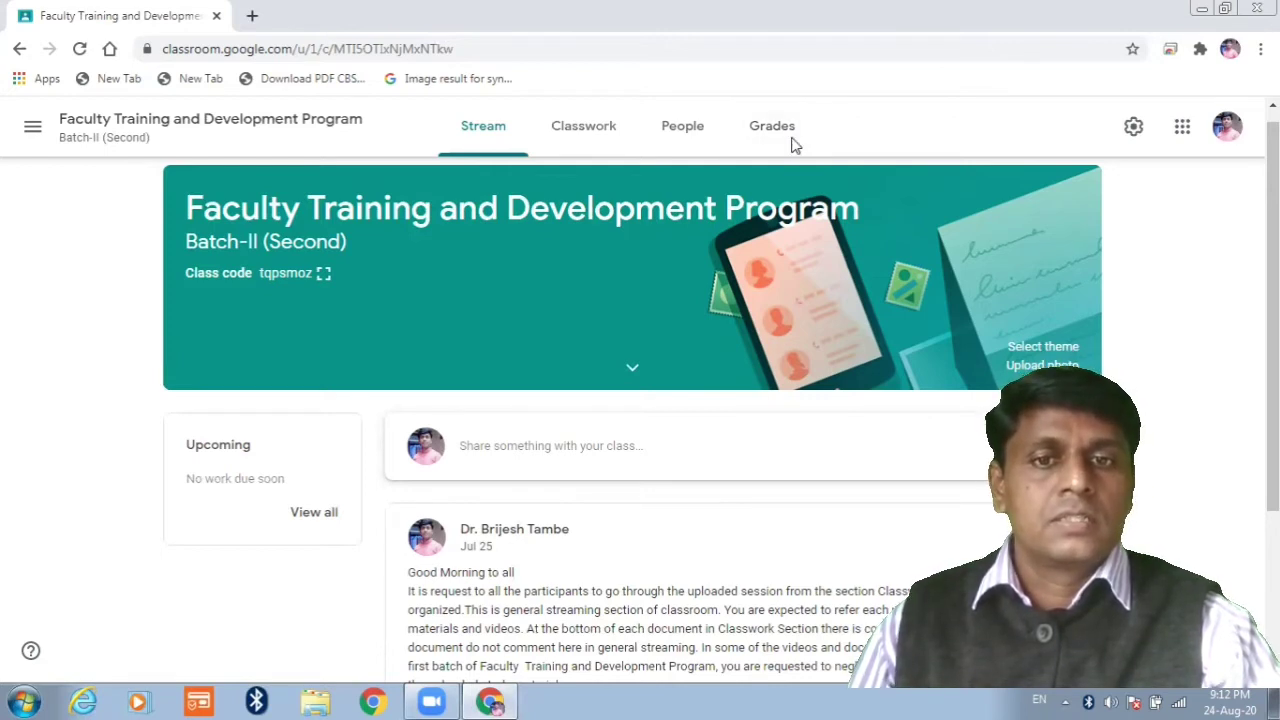
left_click(1134, 130)
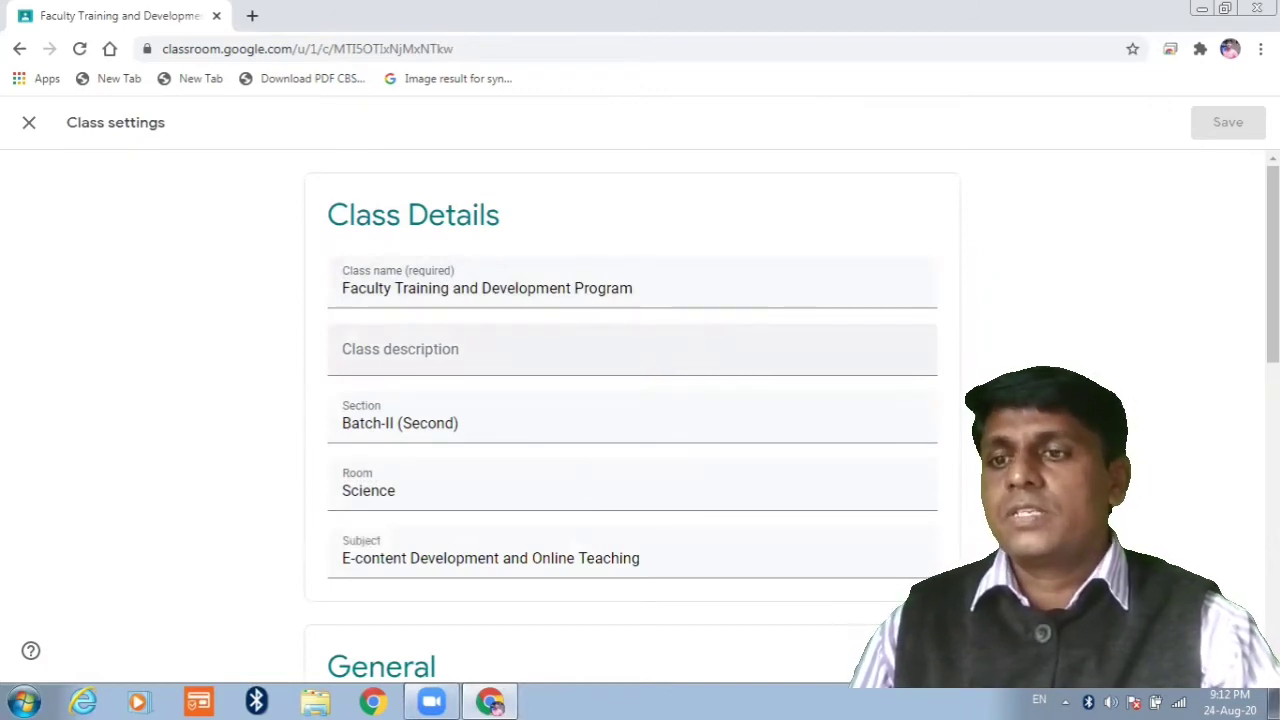
mouse_move(1272, 260)
left_mouse_down()
mouse_move(1272, 281)
mouse_move(1272, 269)
left_mouse_up()
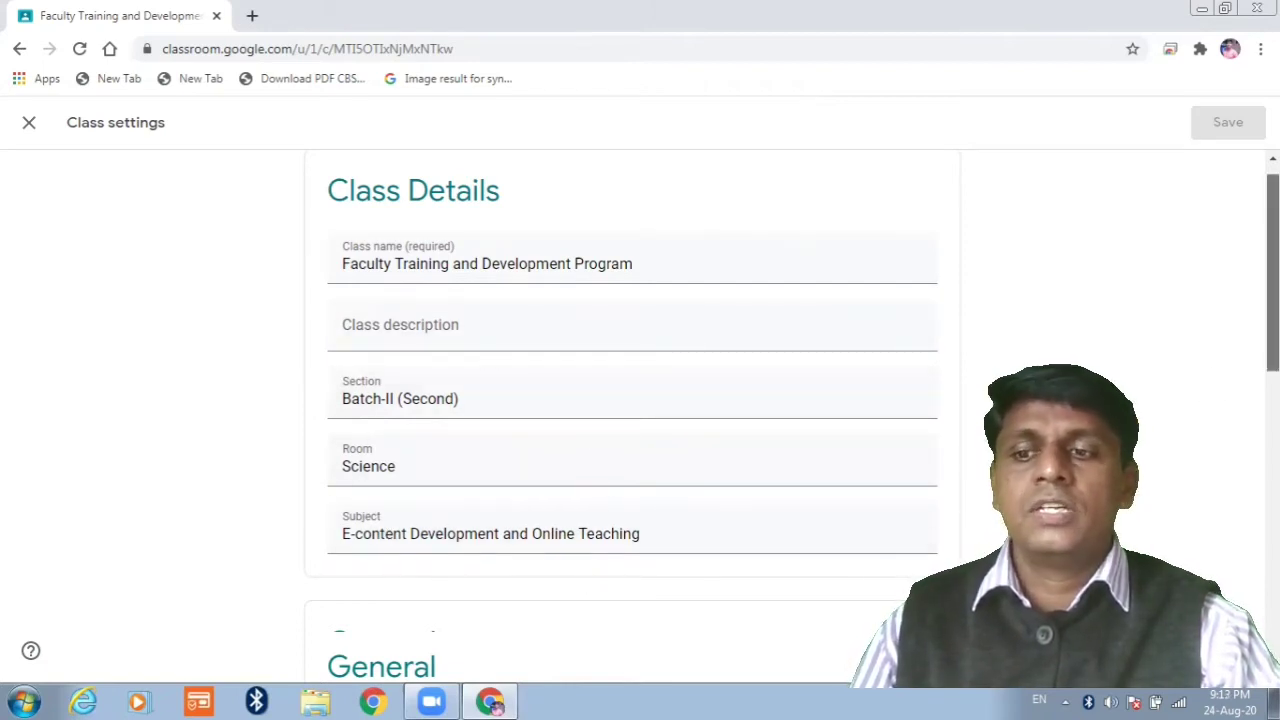
Step: View the options for managing invite codes in the General class settings without choosing any
left_click_drag(1273, 360, 1273, 518)
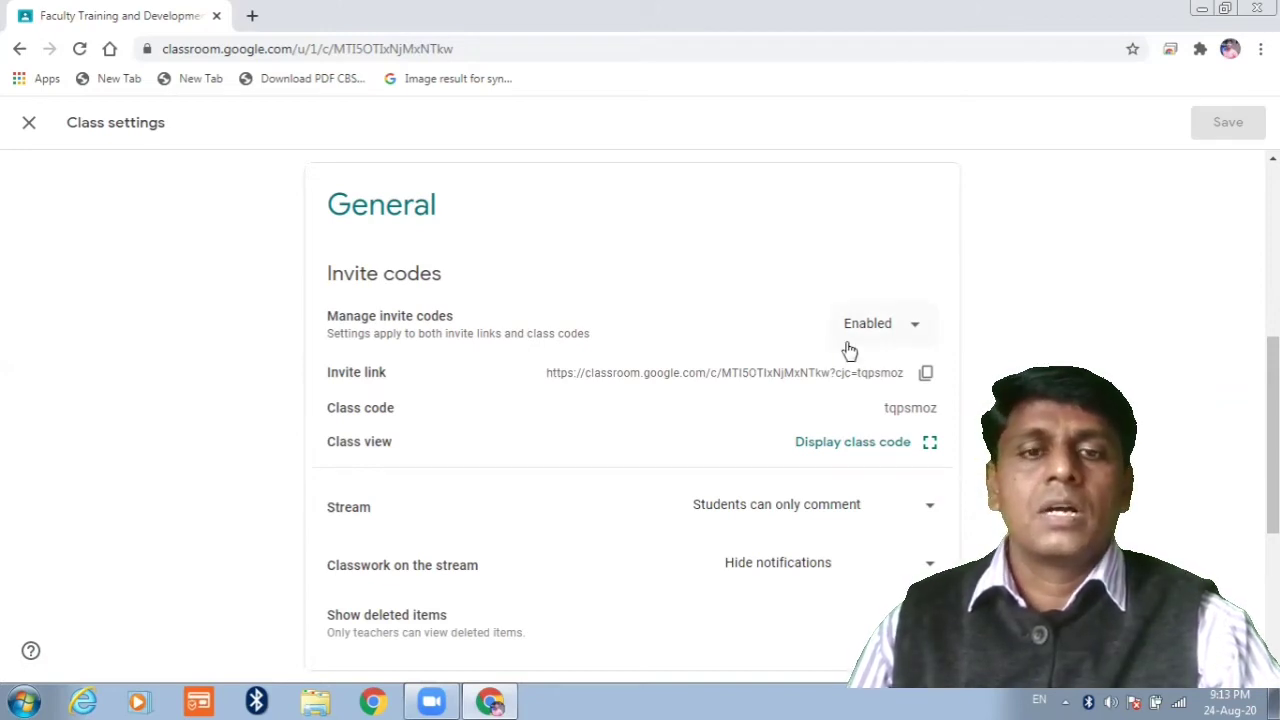
left_click(916, 333)
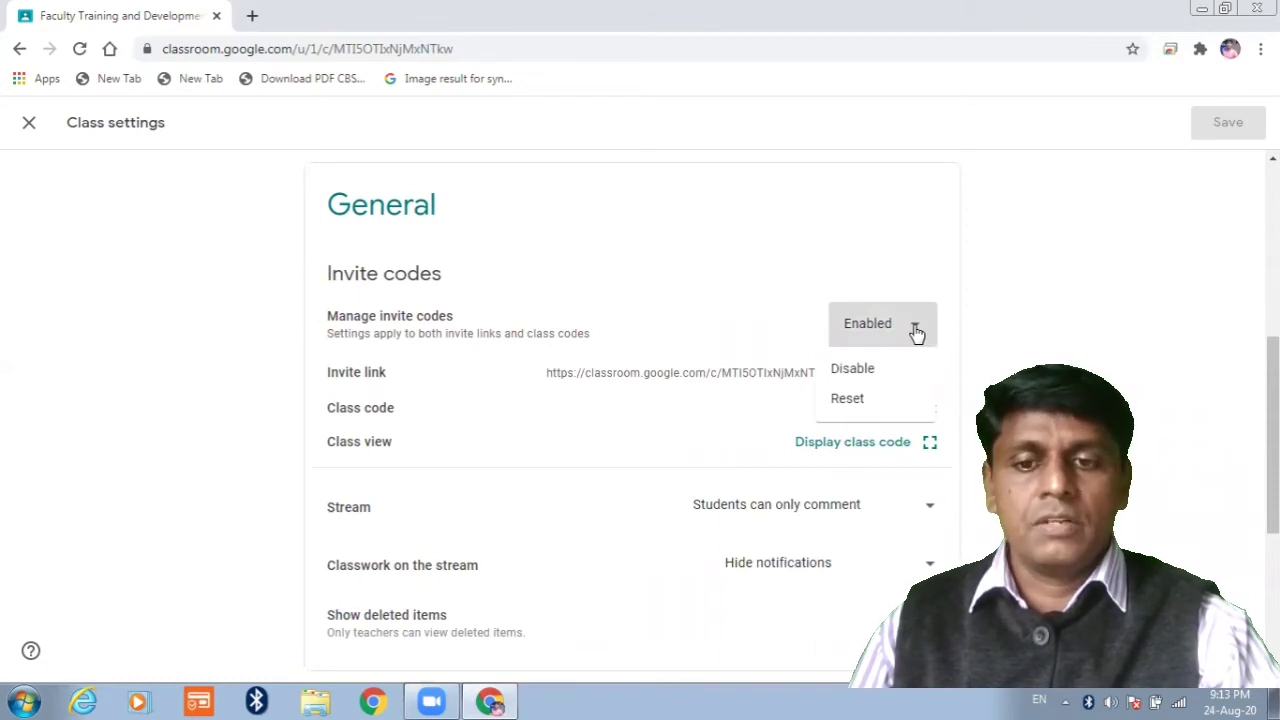
left_click(855, 325)
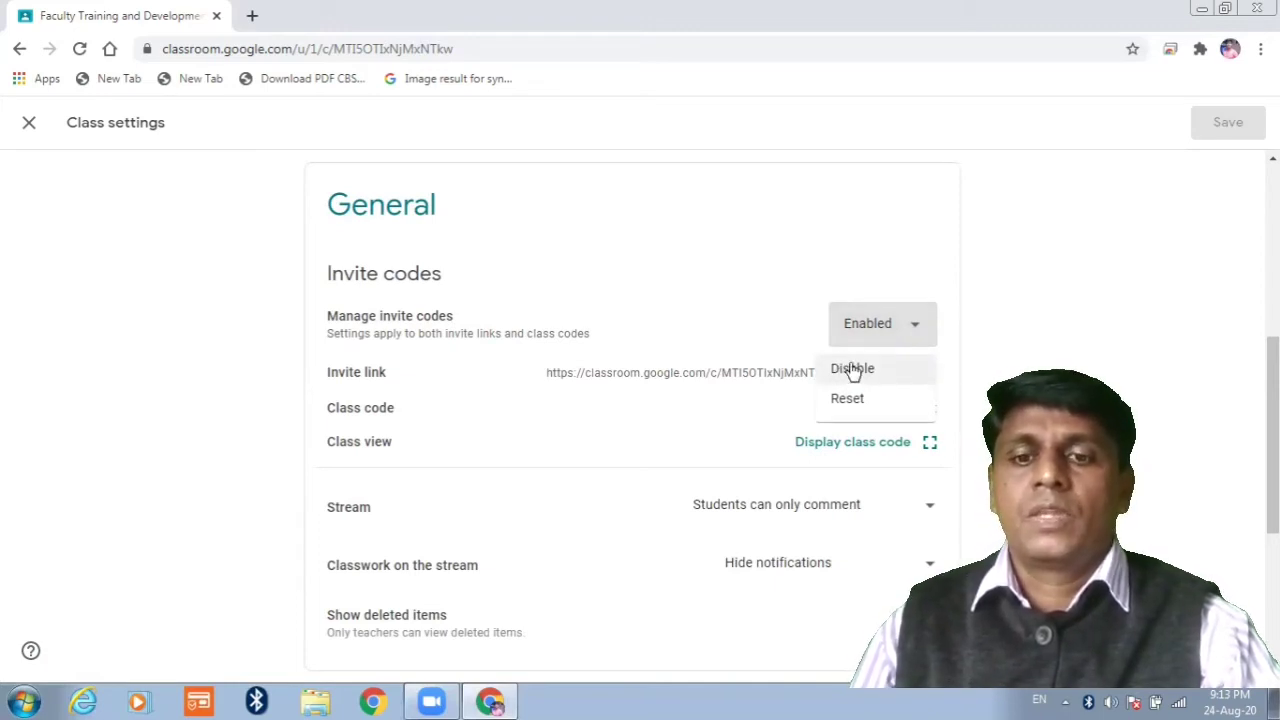
left_click(958, 400)
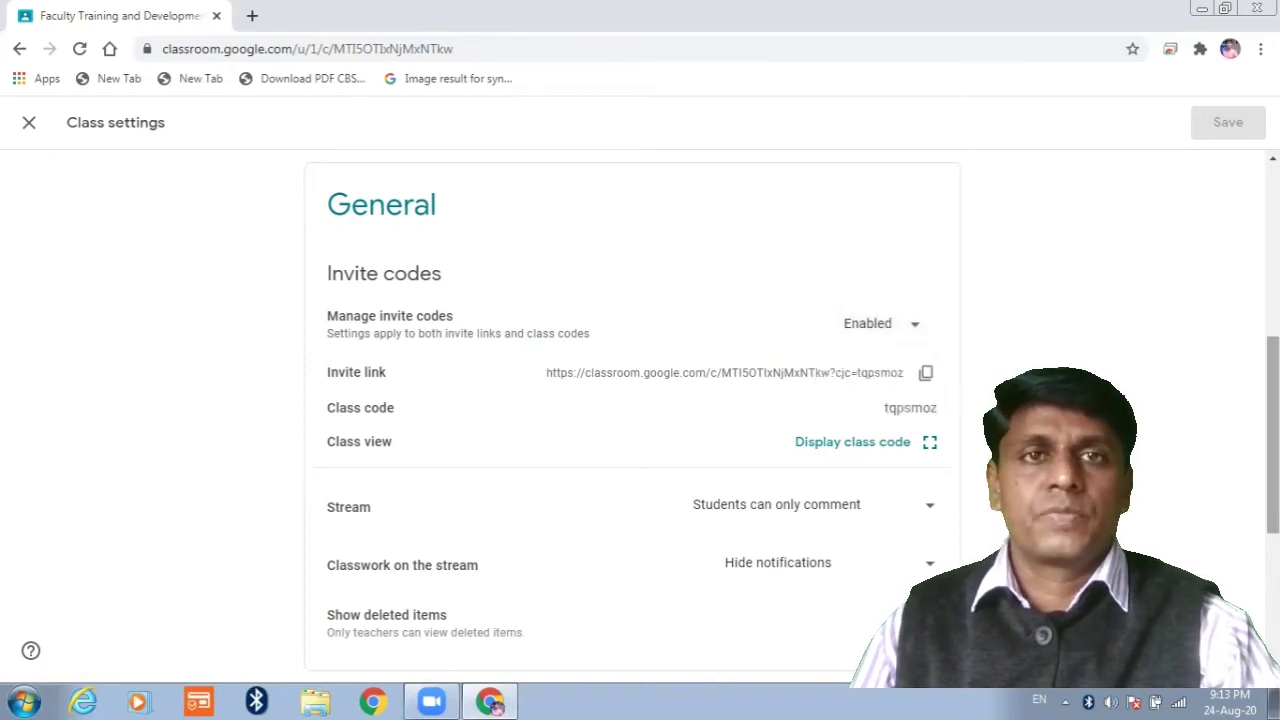
Step: View the Stream posting permissions and the Classwork on the stream options, keeping Hide notifications selected
scroll(631, 425, "down", 2)
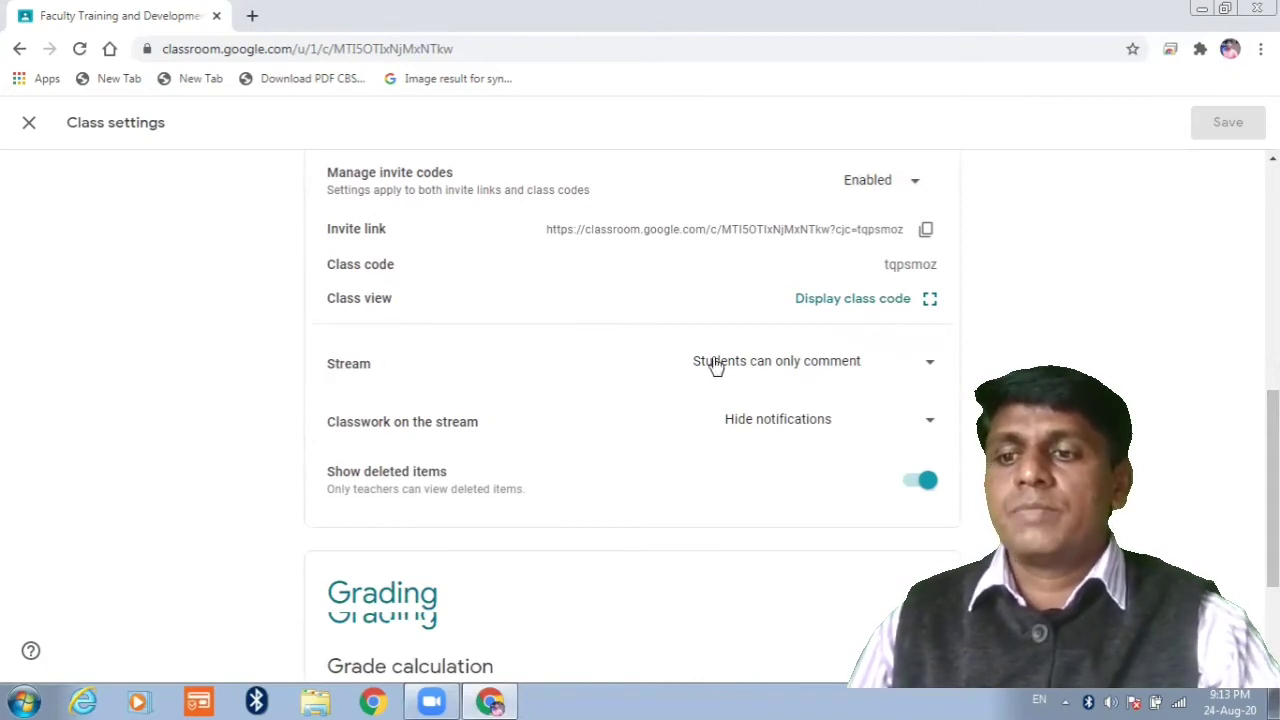
left_click(930, 366)
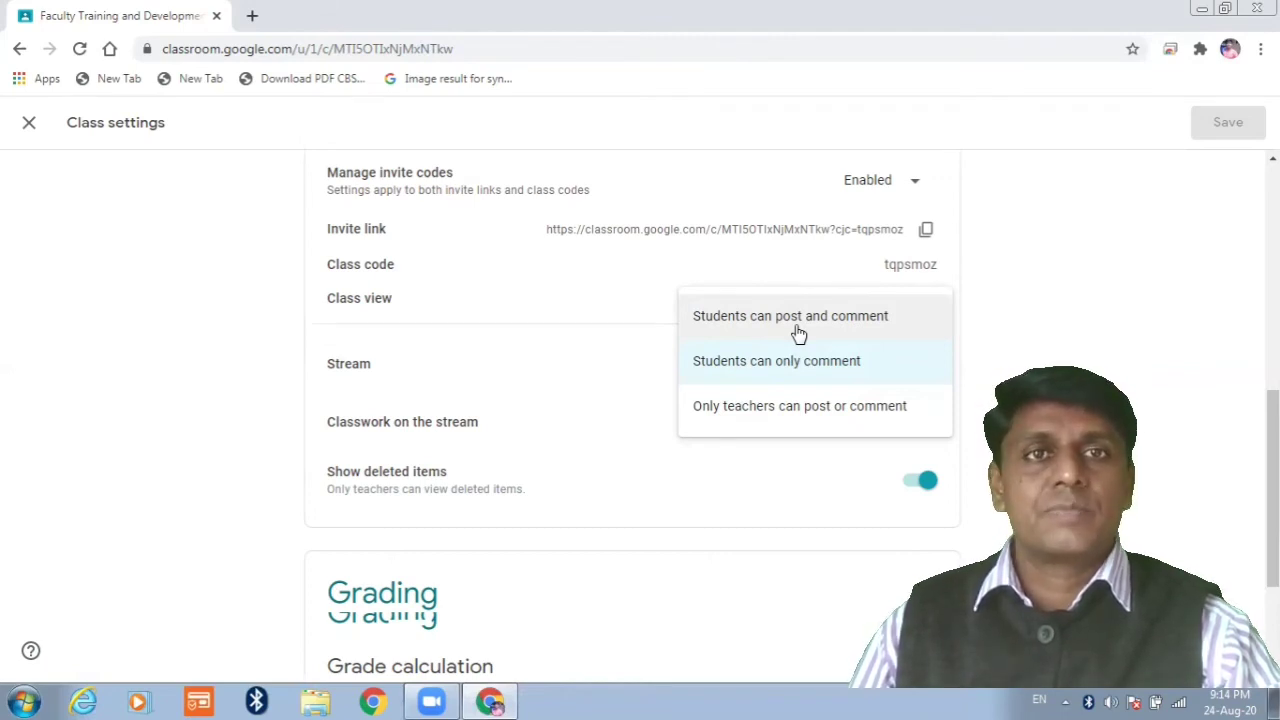
left_click(918, 427)
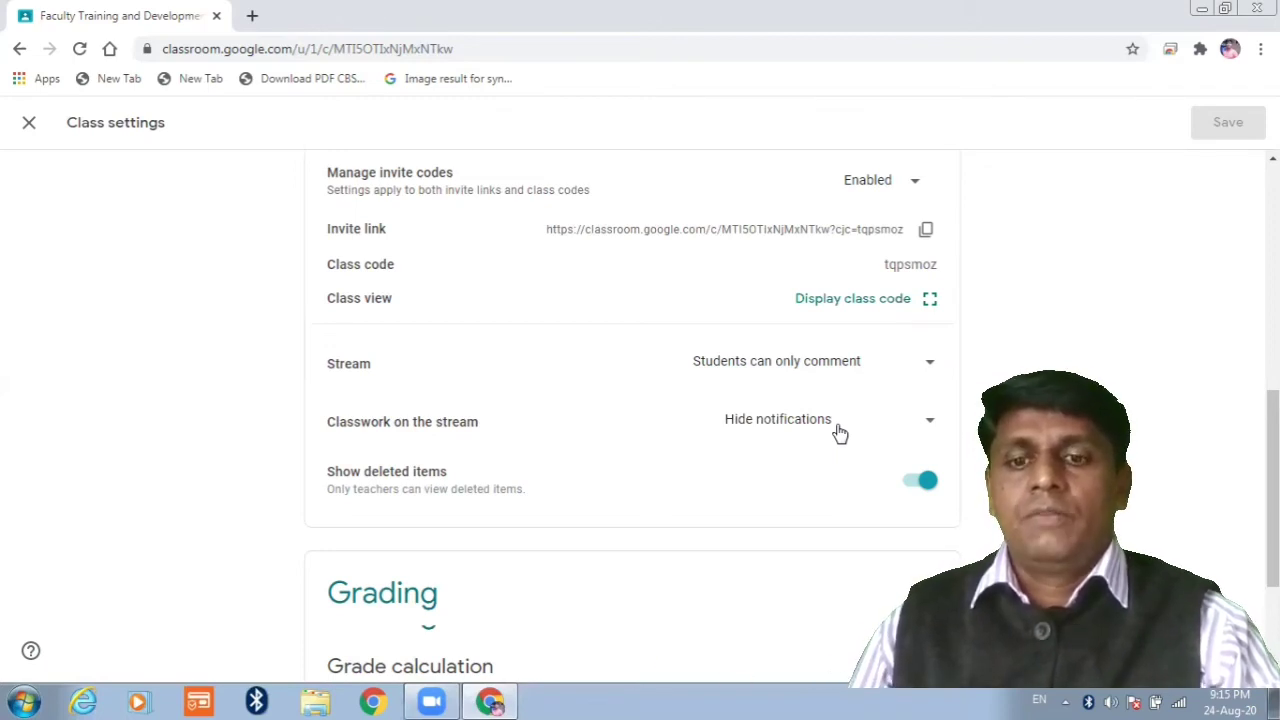
left_click(931, 424)
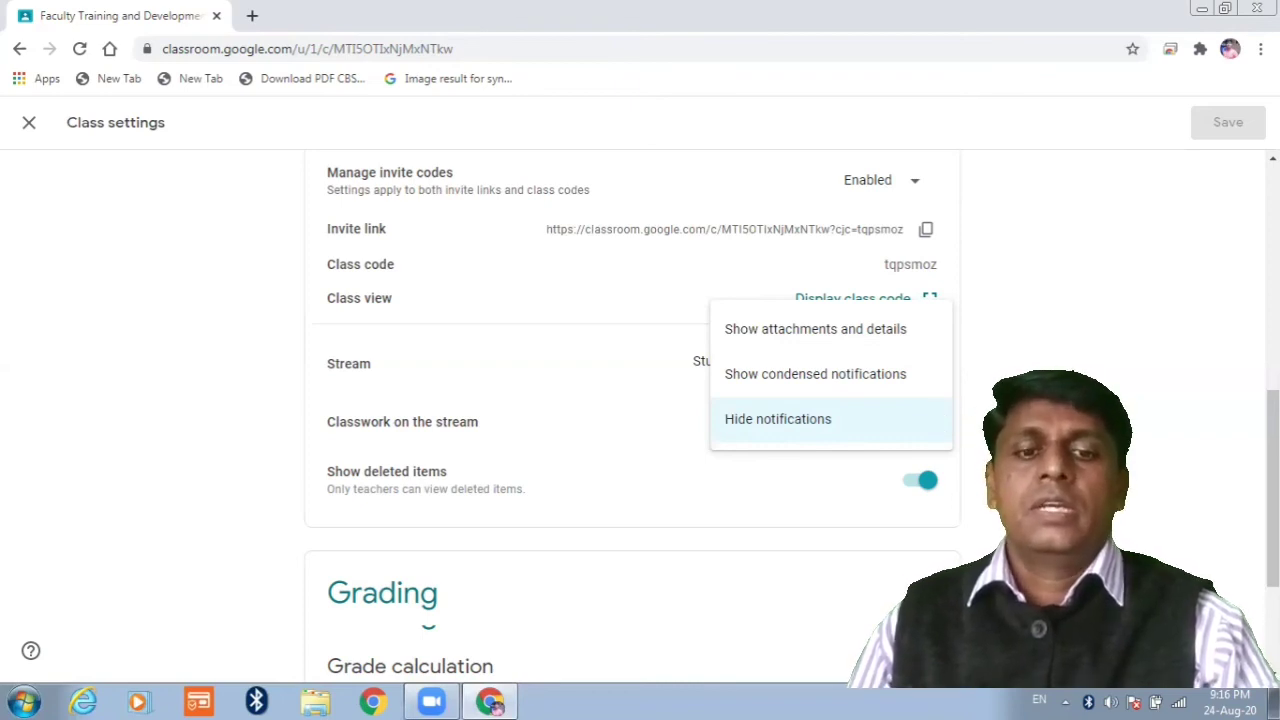
left_click(778, 419)
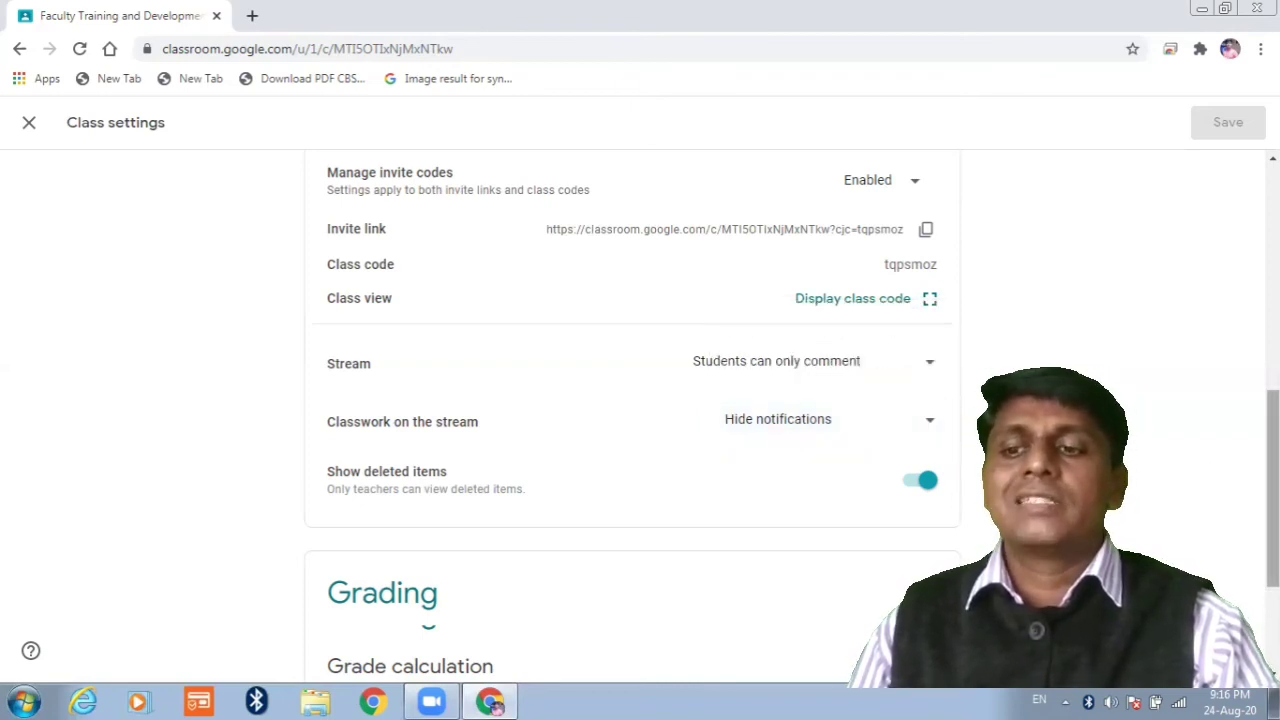
Step: View the overall grade calculation options in the Grading settings and close the class settings without changes
scroll(632, 400, "down", 2)
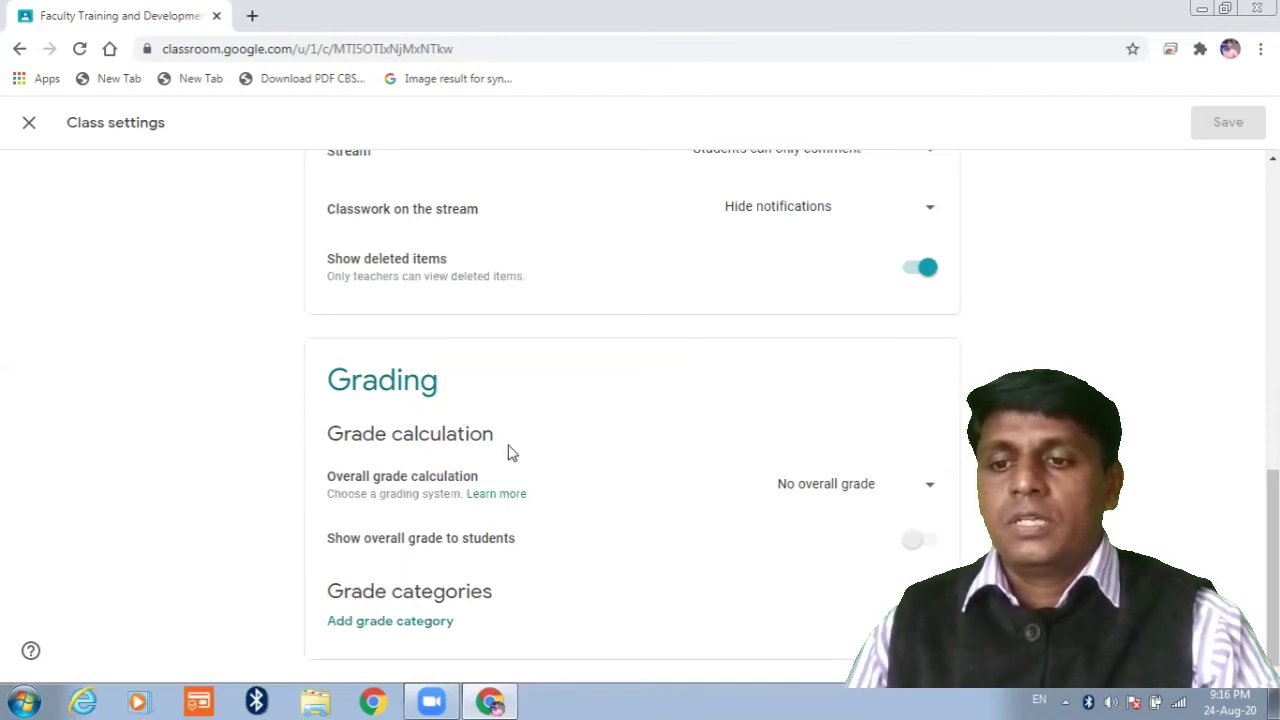
left_click(930, 493)
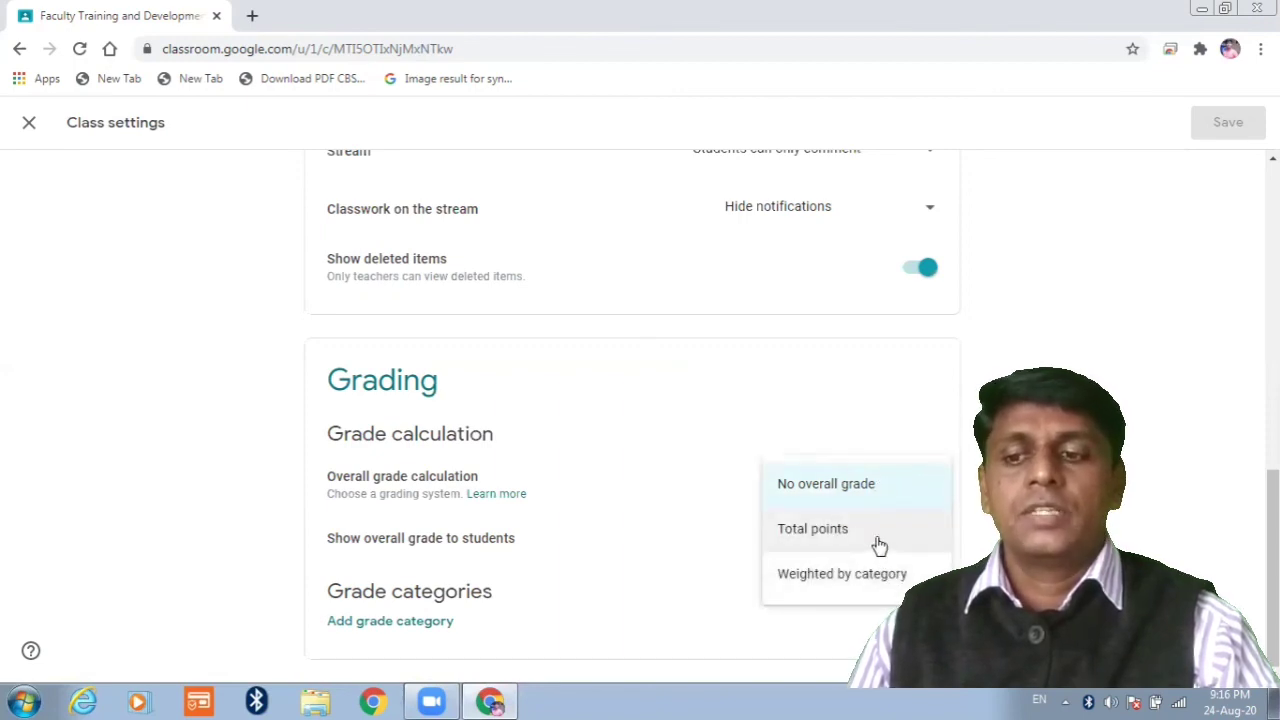
left_click(862, 451)
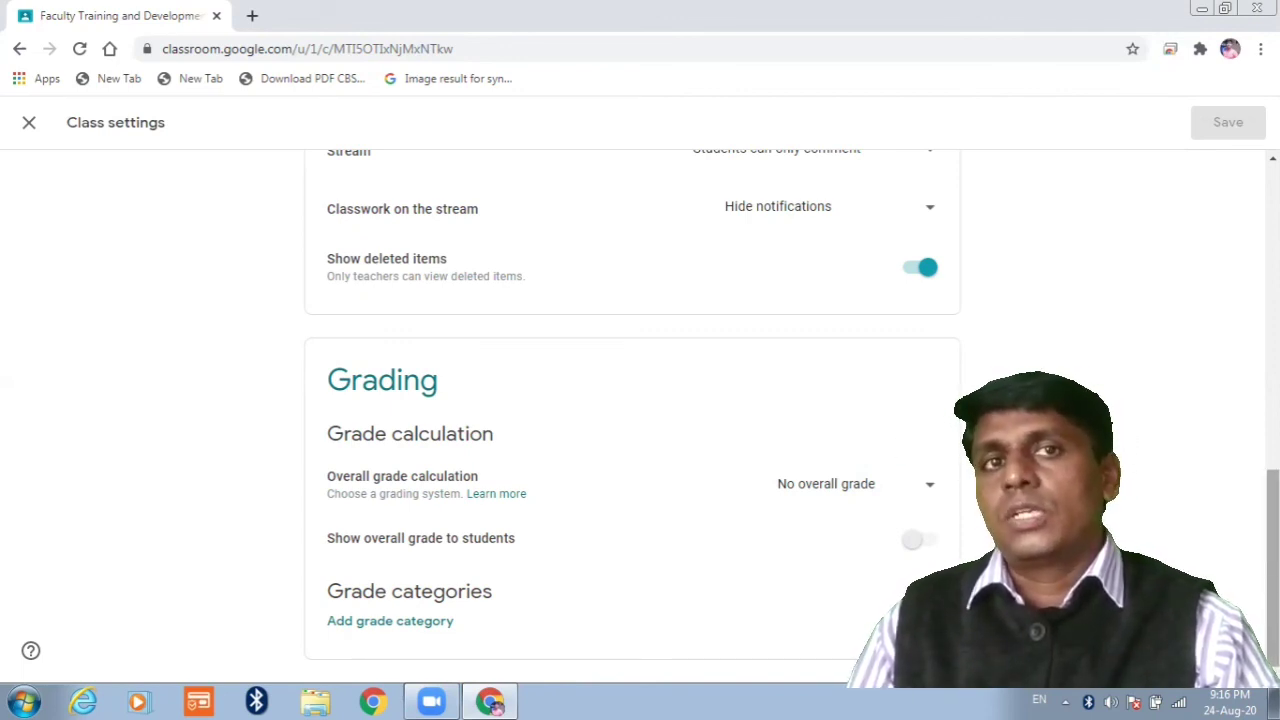
left_click_drag(1273, 500, 1273, 198)
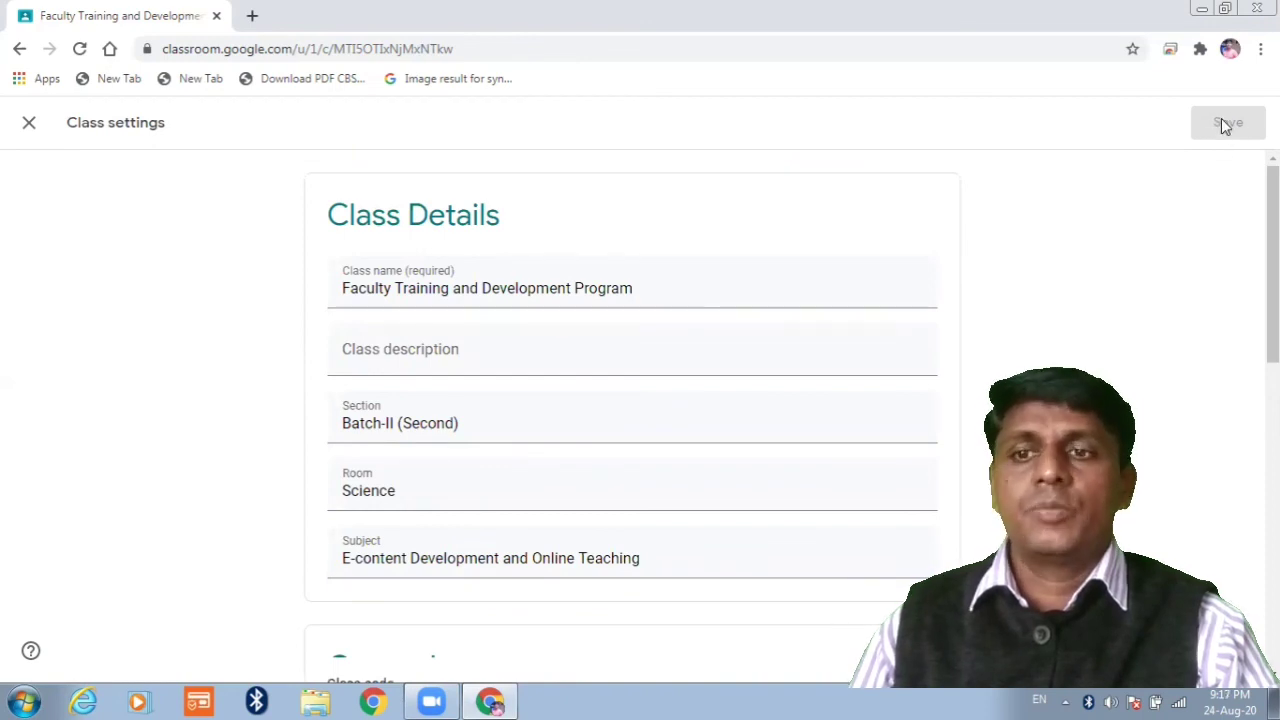
left_click(29, 126)
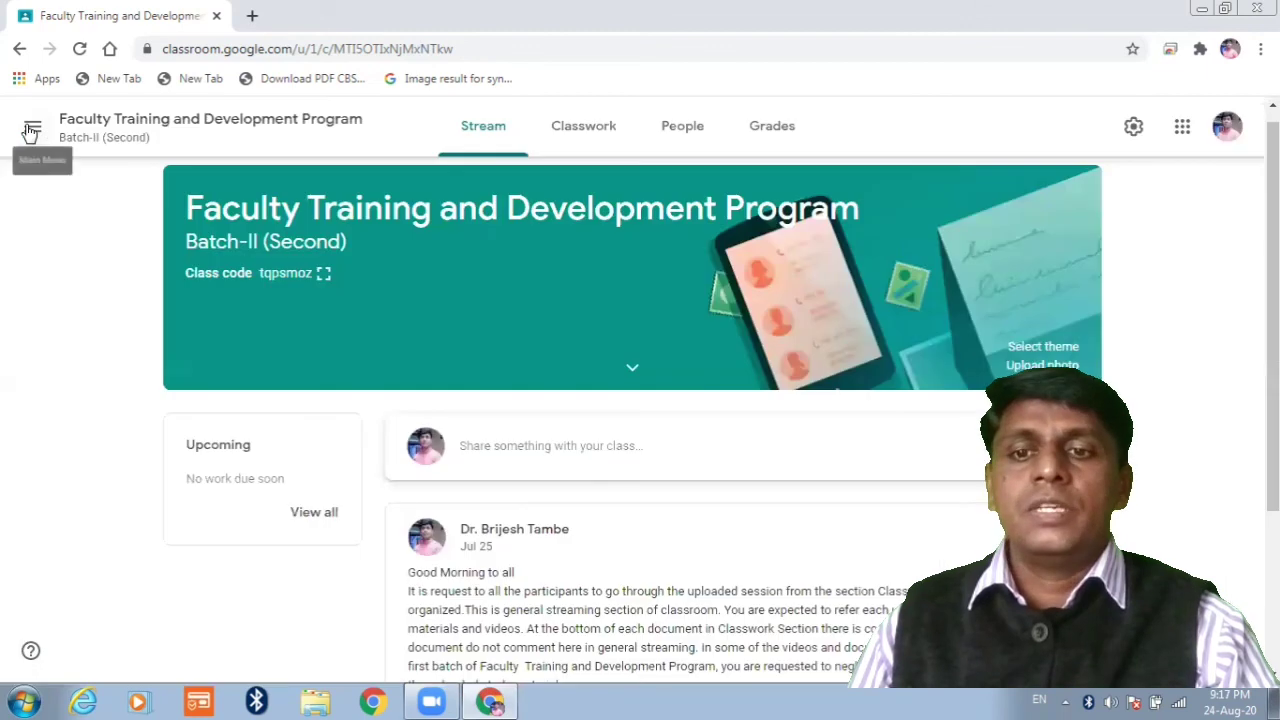